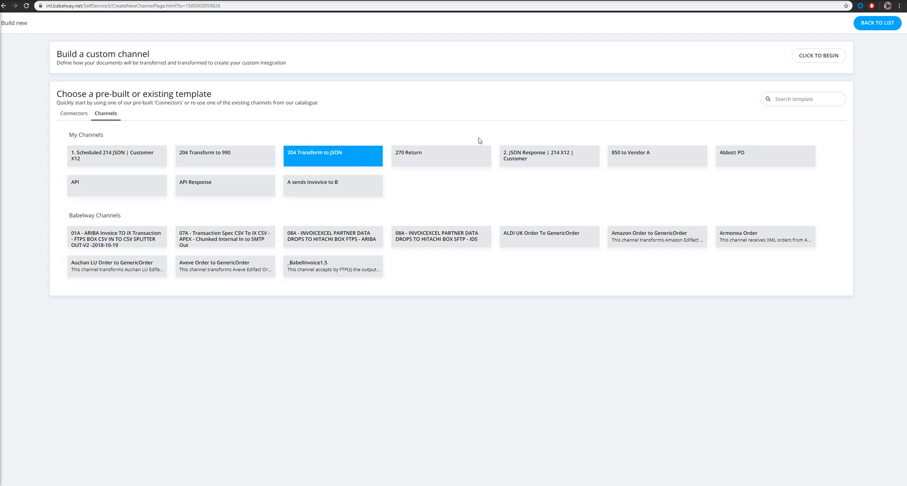
# - Create a new custom channel named 'Send Invoice to Partner A'
pyautogui.click(812, 57)
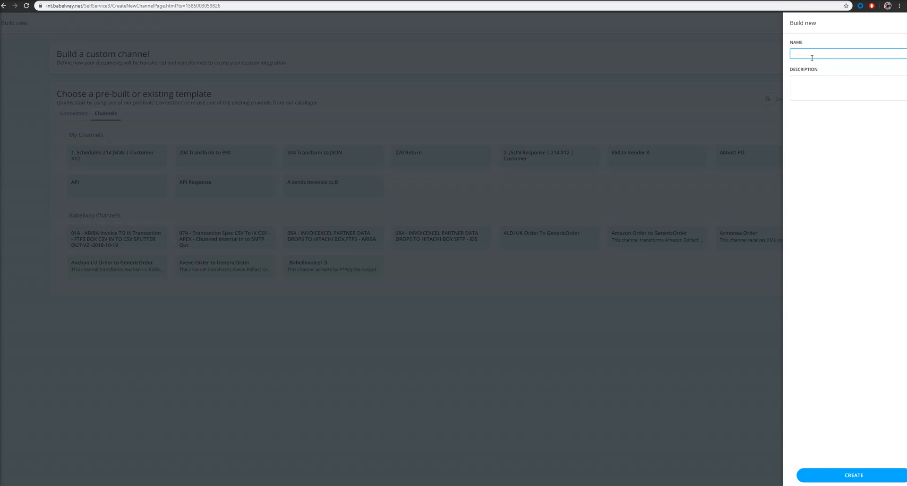
pyautogui.click(811, 57)
pyautogui.click(812, 69)
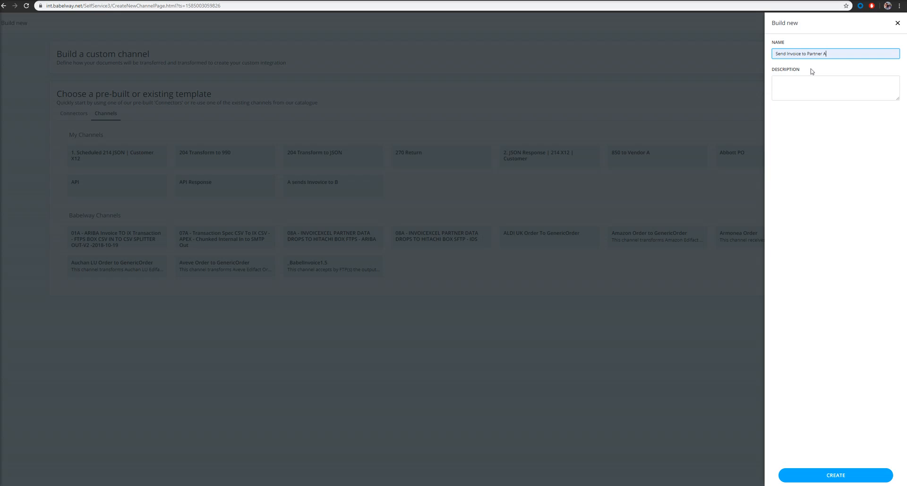
pyautogui.click(834, 474)
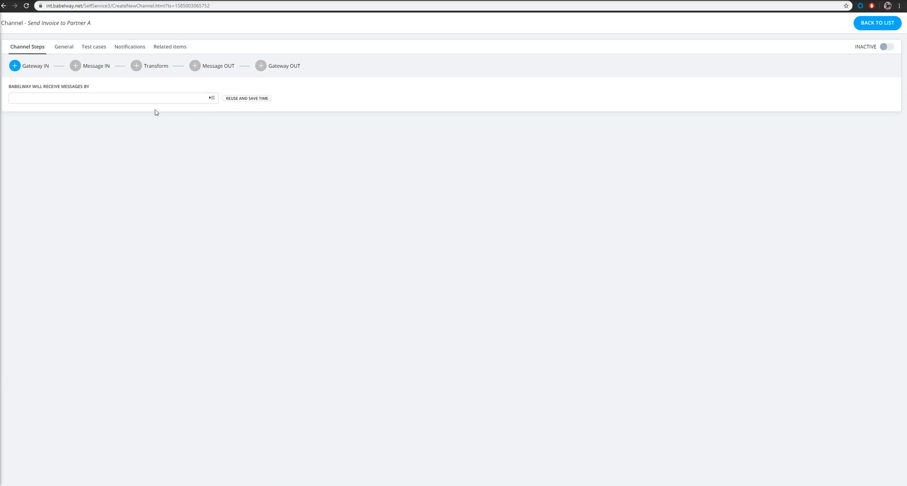
# - Create an FTP/FTPS server Gateway IN with a login username and password
pyautogui.click(211, 98)
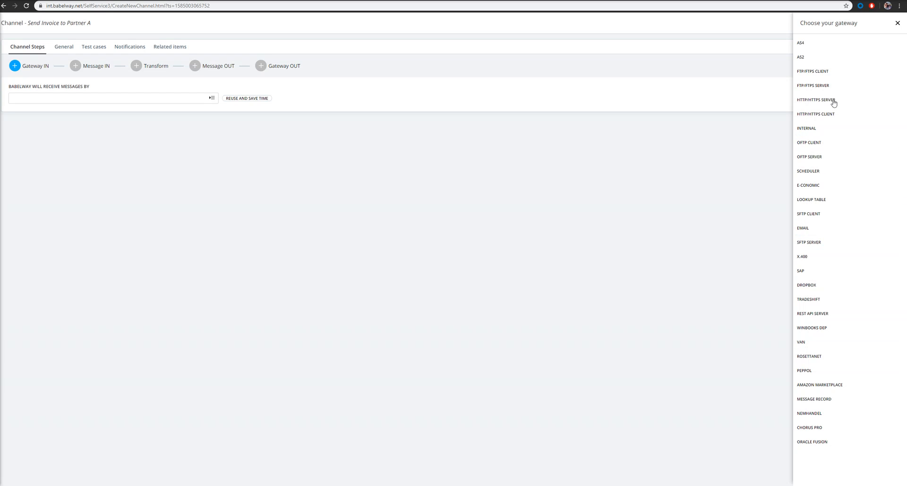
pyautogui.click(822, 87)
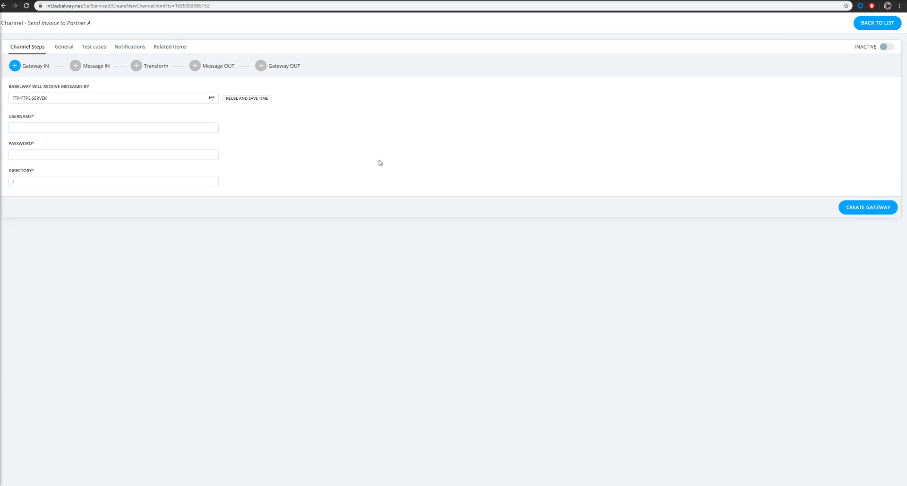
pyautogui.click(173, 180)
pyautogui.click(79, 130)
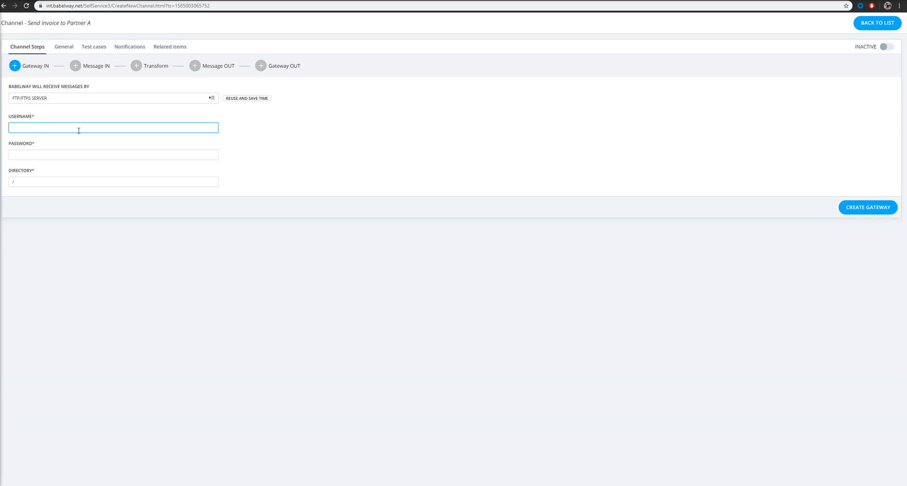
pyautogui.write('Testin')
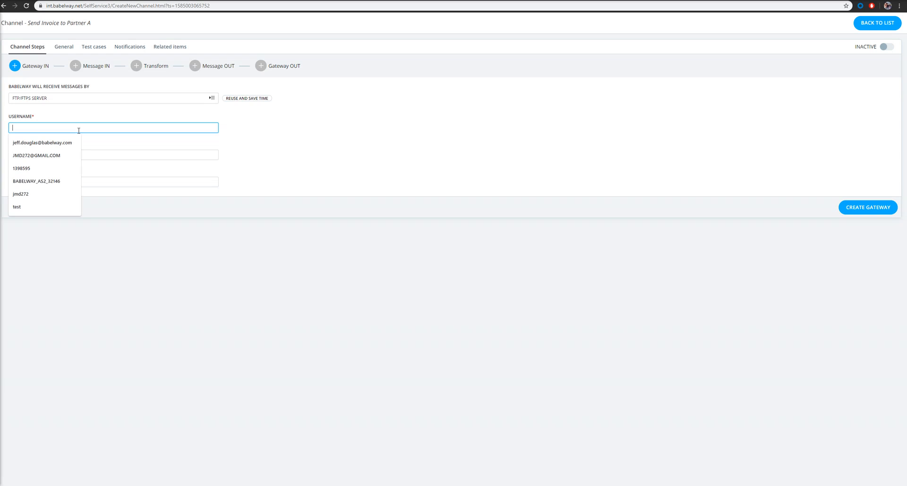
pyautogui.write('voice1928')
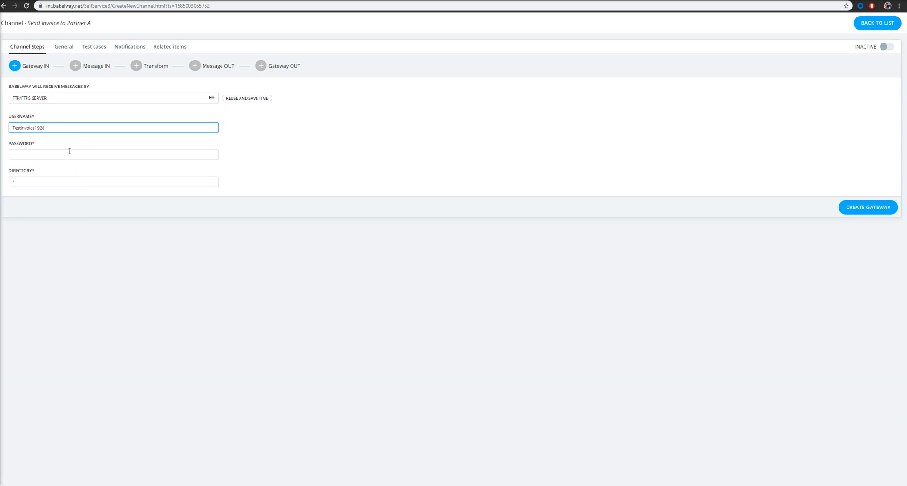
pyautogui.click(70, 154)
pyautogui.write('test')
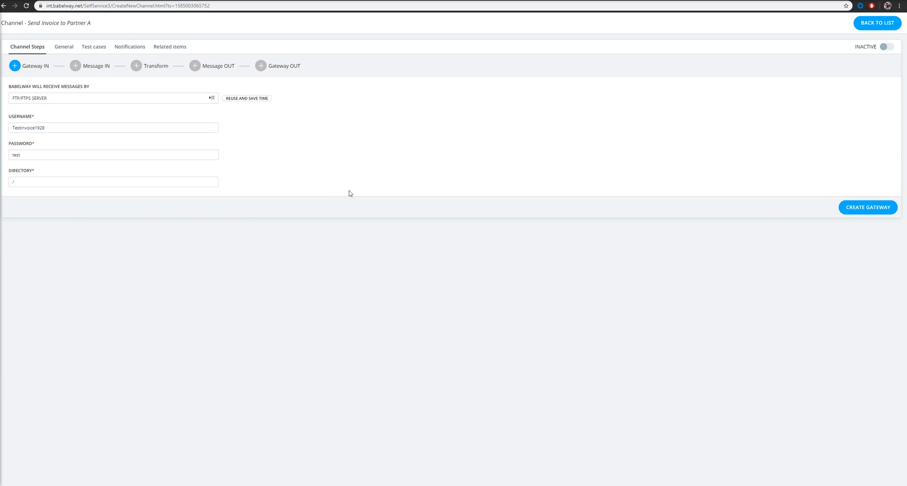
pyautogui.click(845, 209)
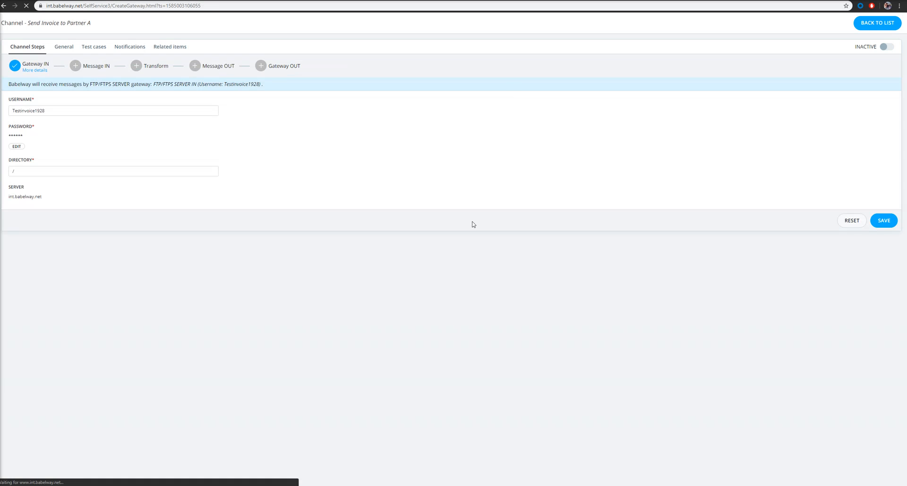
pyautogui.click(100, 68)
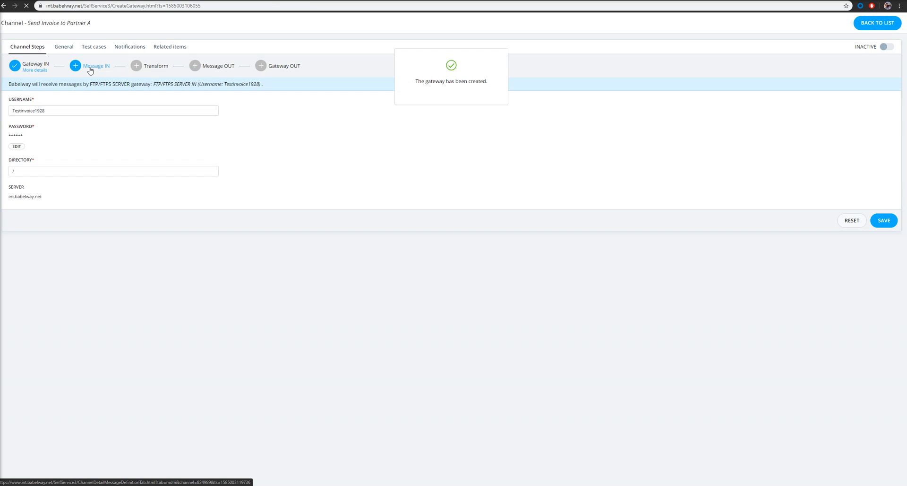
# - Define Message IN as CSV from the Basic CSV Invoice.csv sample file
pyautogui.click(212, 98)
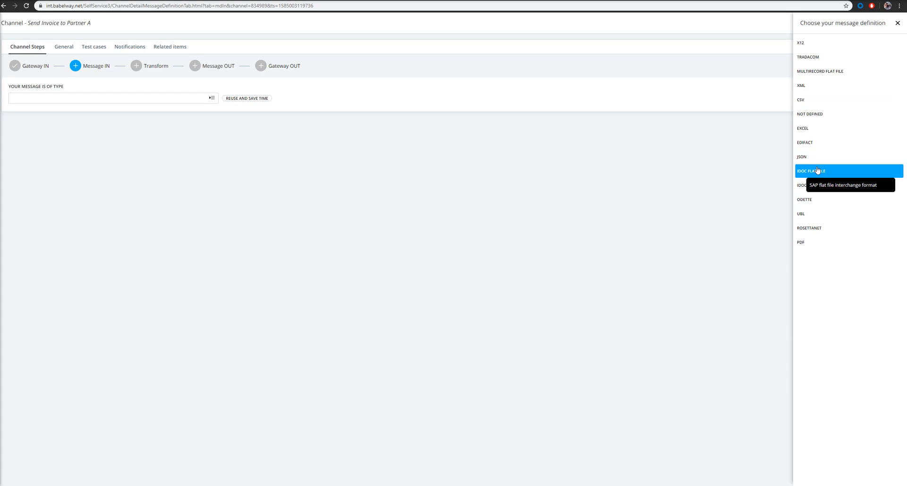
pyautogui.click(810, 100)
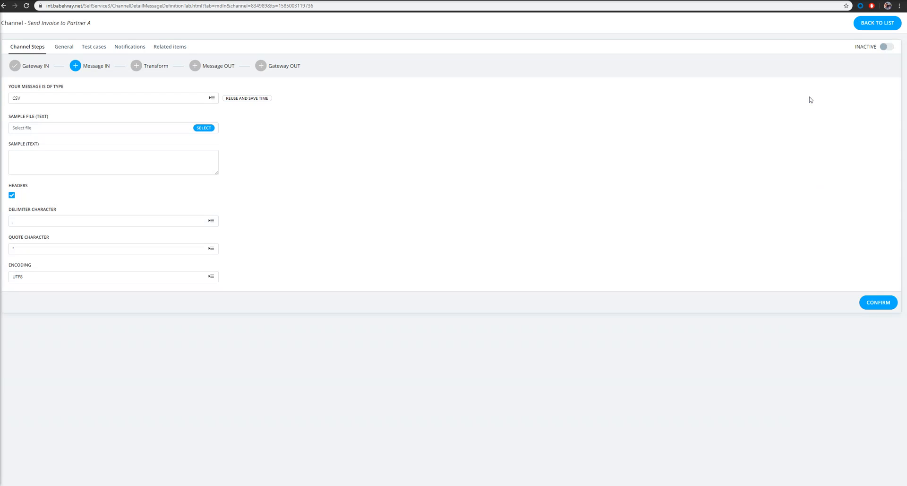
pyautogui.click(197, 128)
pyautogui.click(78, 85)
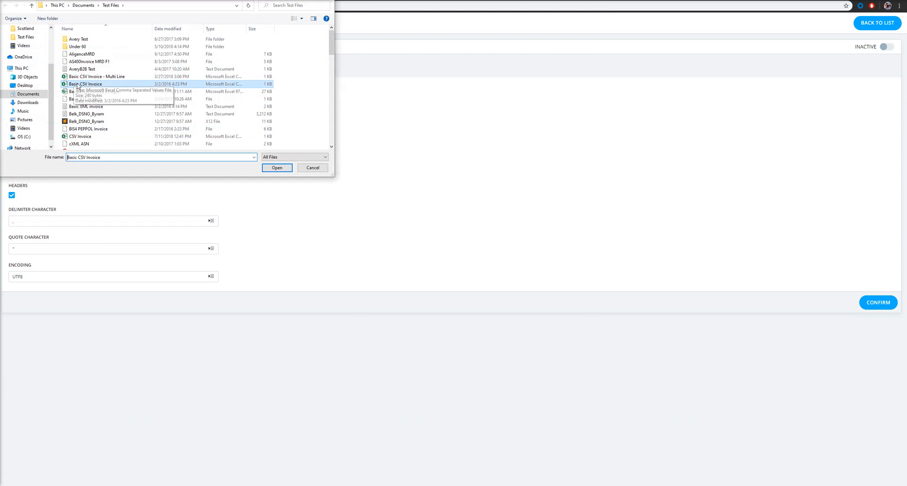
pyautogui.click(280, 168)
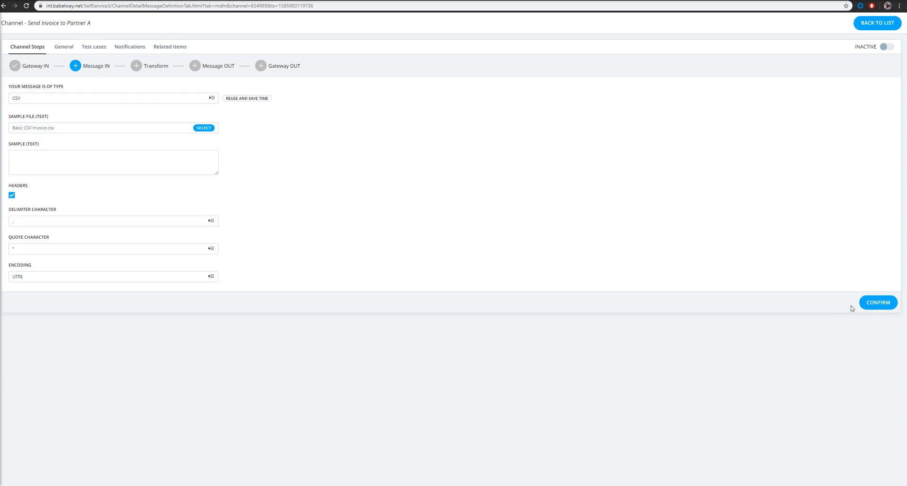
pyautogui.click(878, 302)
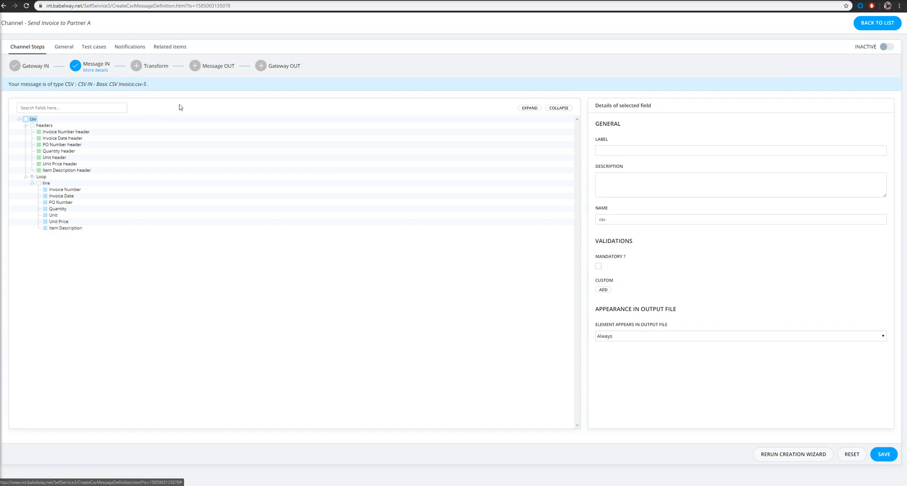
# - Set the Message OUT type to X12, keeping the sample-file option
pyautogui.click(221, 67)
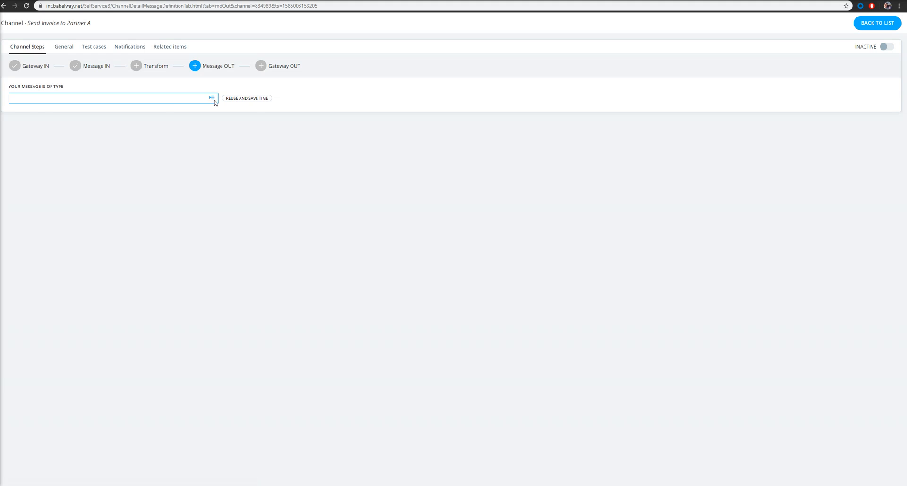
pyautogui.click(212, 99)
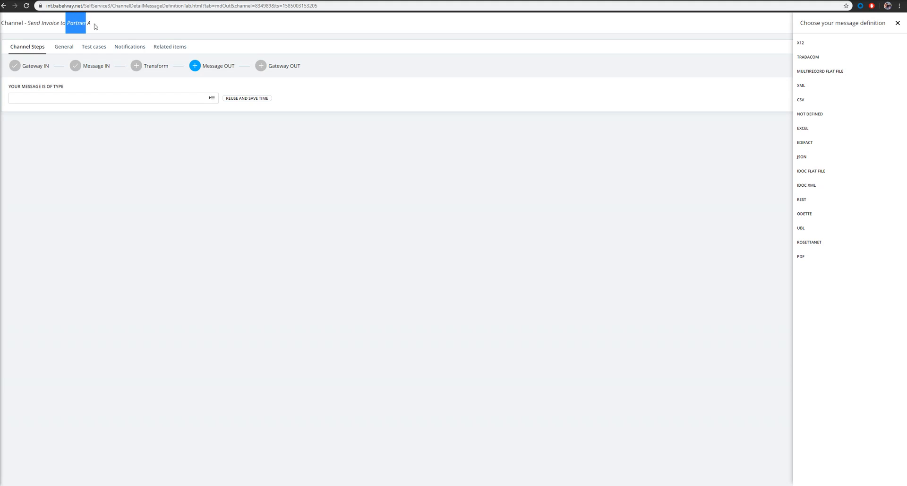
pyautogui.click(804, 44)
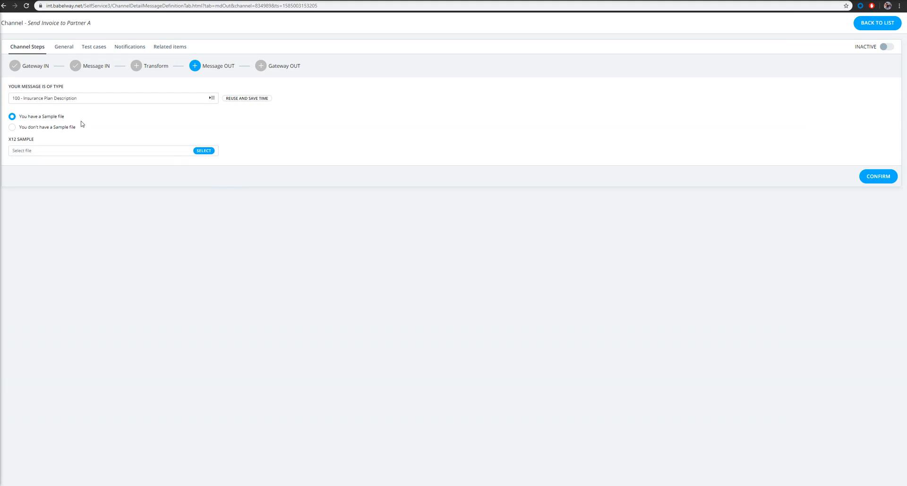
pyautogui.click(13, 127)
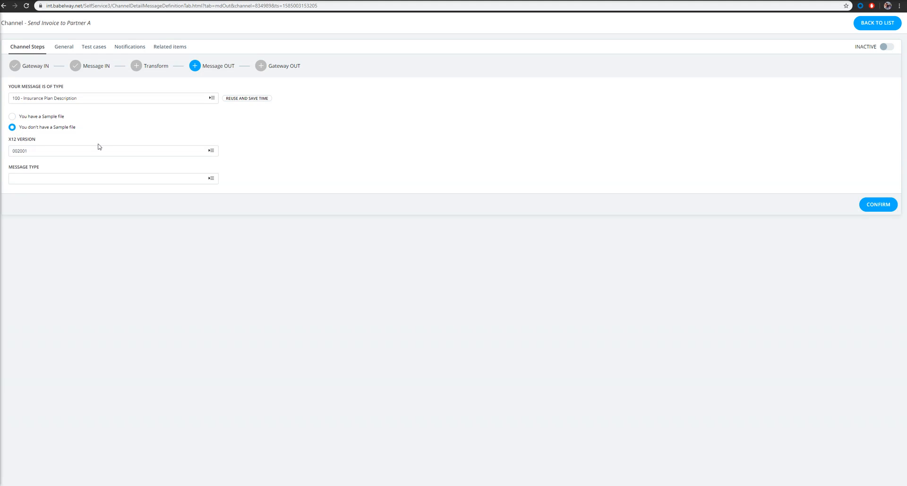
pyautogui.click(70, 153)
pyautogui.click(14, 116)
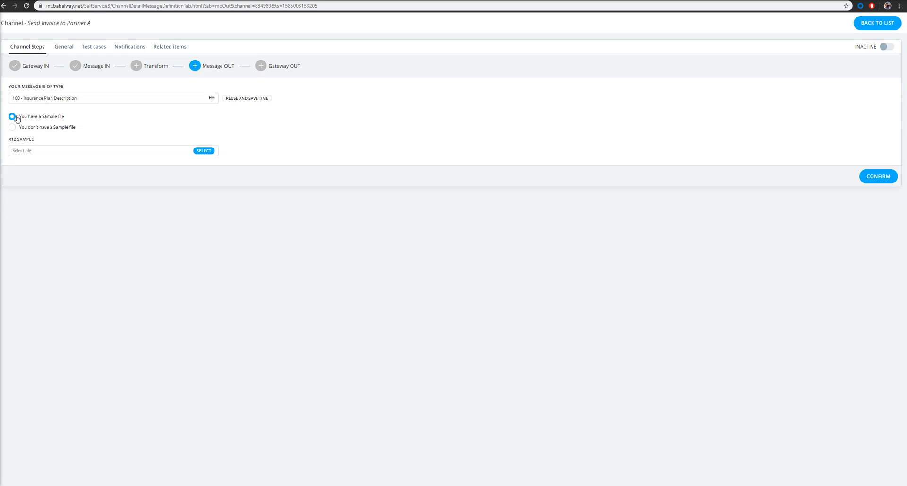
# - Build the X12 definition from Test 810 Invoice.txt and inspect the ISA06 Interchange Sender ID field
pyautogui.click(204, 152)
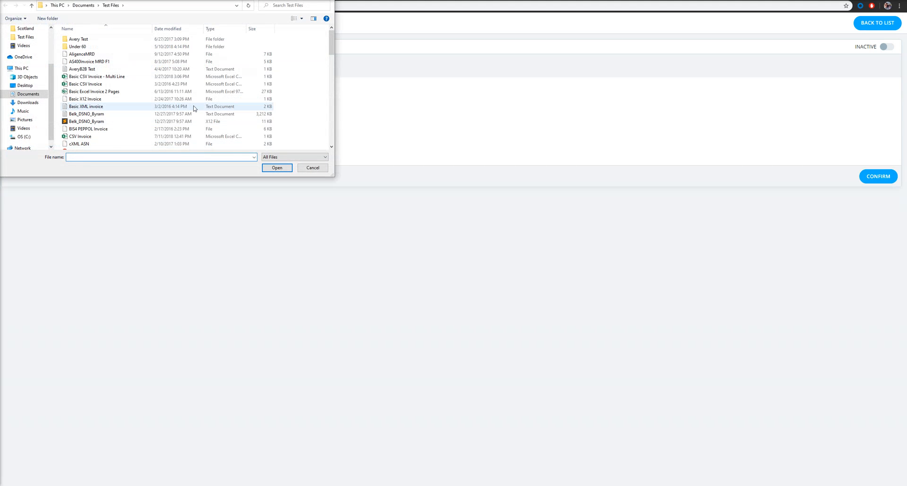
pyautogui.scroll(-5, 196, 109)
pyautogui.scroll(-3, 122, 96)
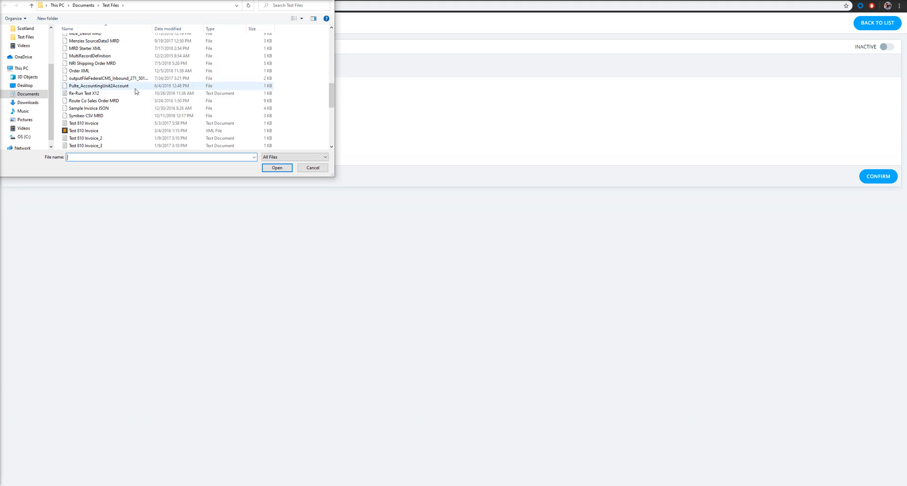
pyautogui.click(116, 124)
pyautogui.click(277, 168)
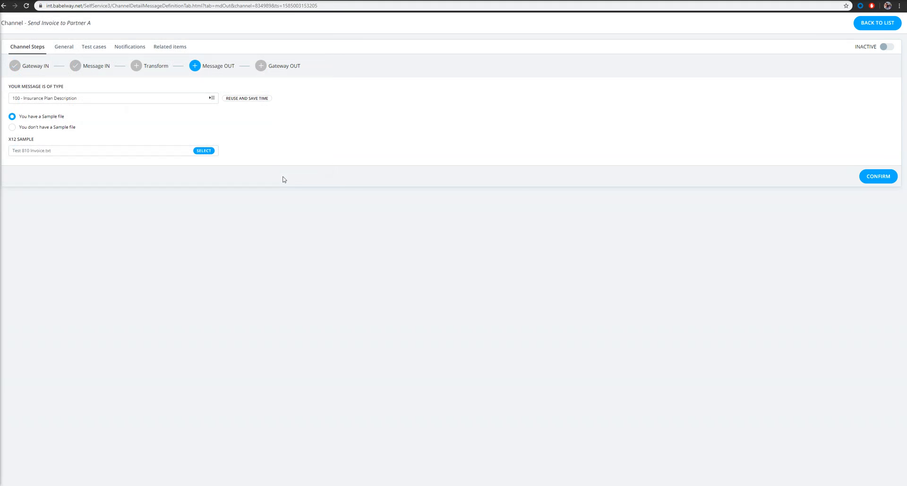
pyautogui.click(877, 176)
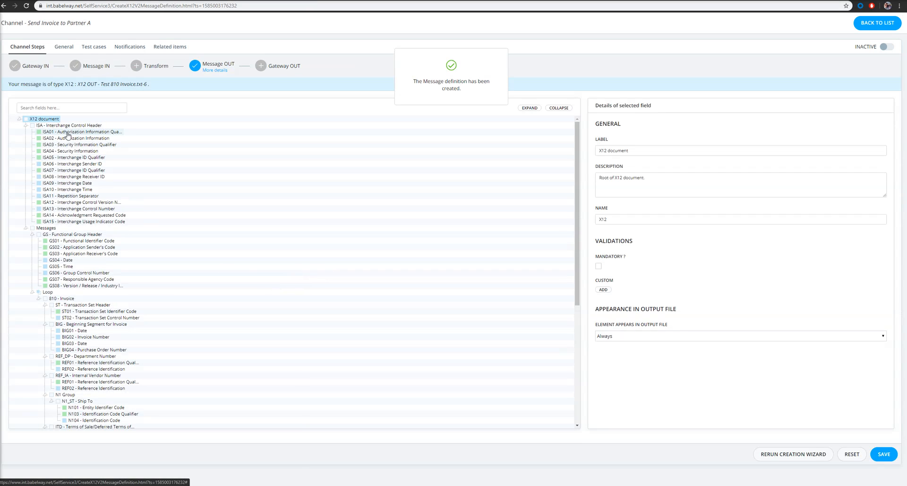
pyautogui.scroll(-3, 104, 220)
pyautogui.scroll(3, 91, 194)
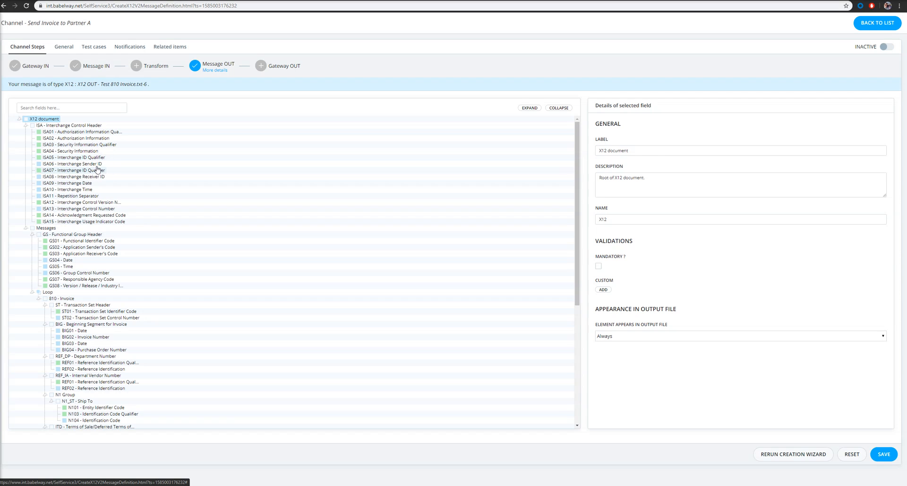
pyautogui.click(94, 164)
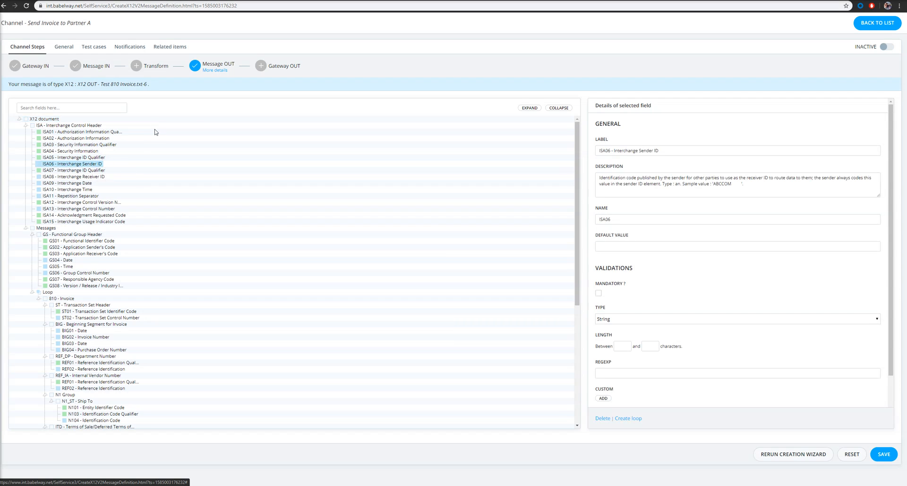
# - In the Transform step, map the source Invoice Number field to BIG02 - Invoice Number
pyautogui.click(152, 68)
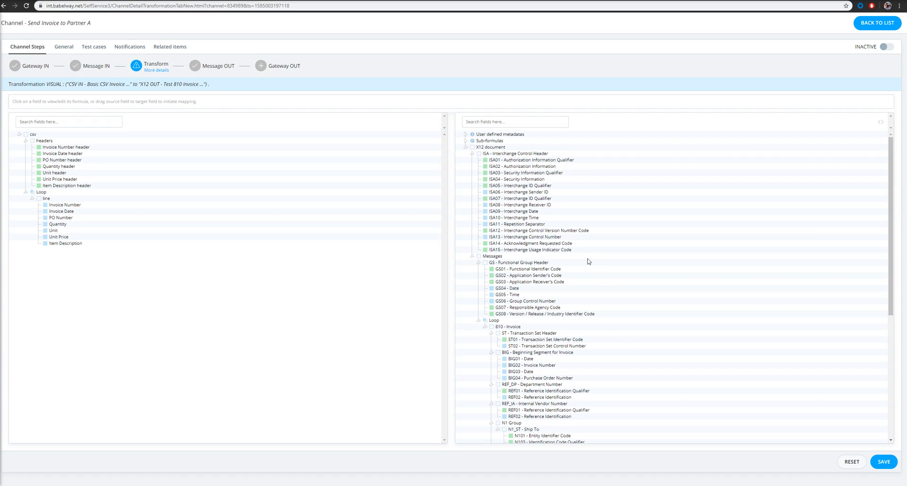
pyautogui.scroll(-3, 542, 253)
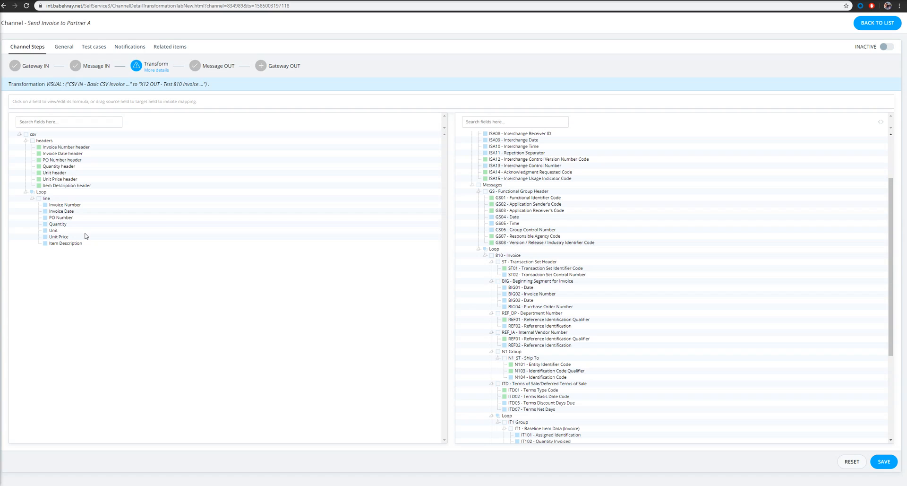
pyautogui.scroll(-3, 486, 213)
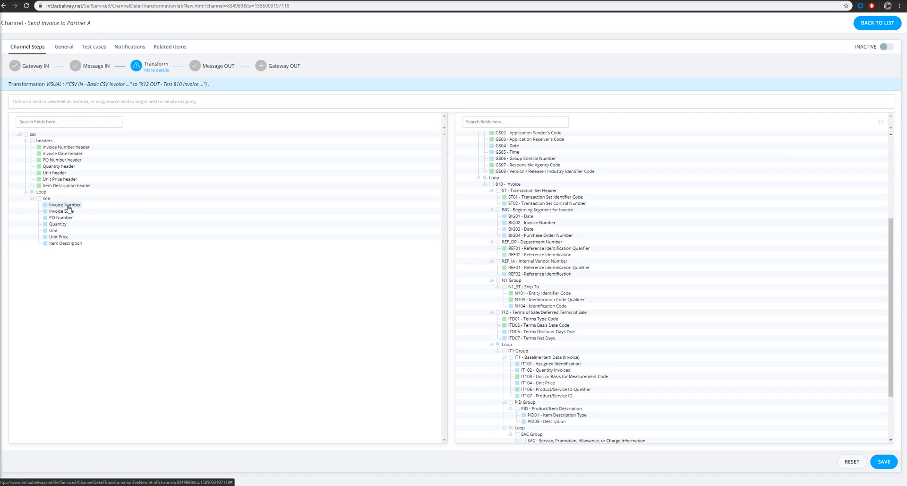
pyautogui.moveTo(69, 208); pyautogui.dragTo(522, 225)
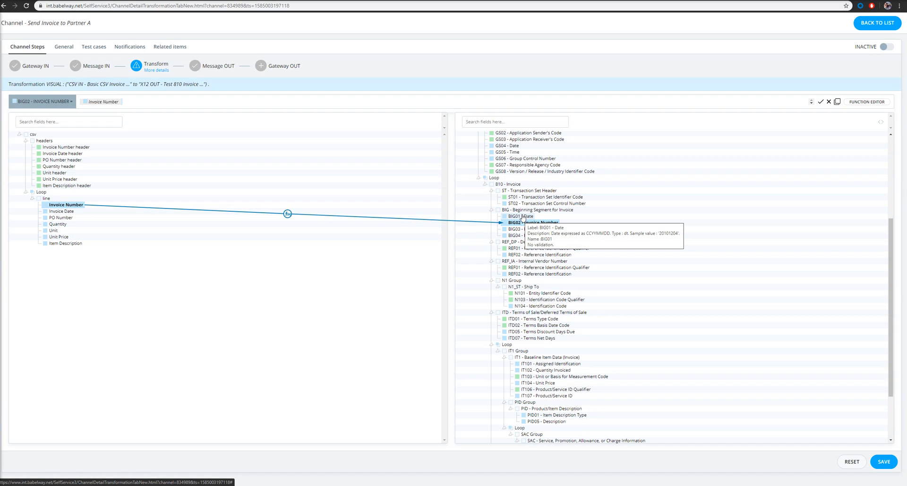
pyautogui.click(523, 217)
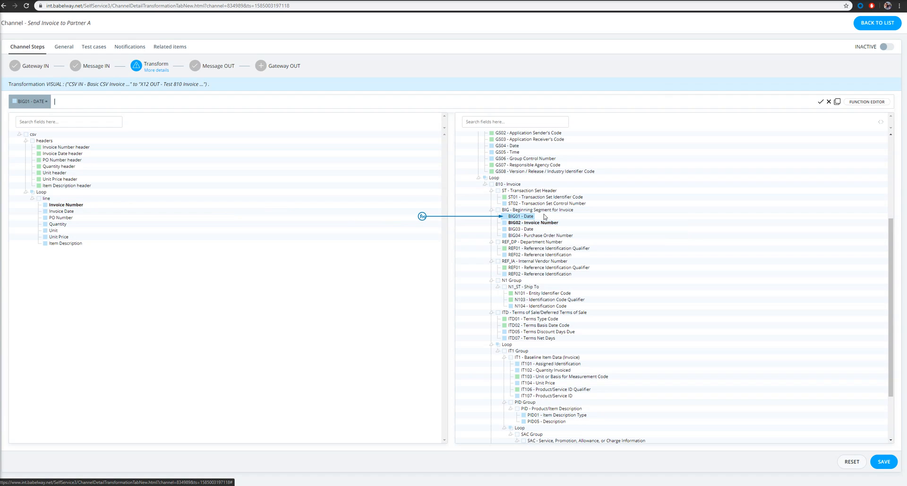
# - Insert the Date/time function changeDateTimeFormat into BIG01, using Invoice Date as input
pyautogui.click(868, 103)
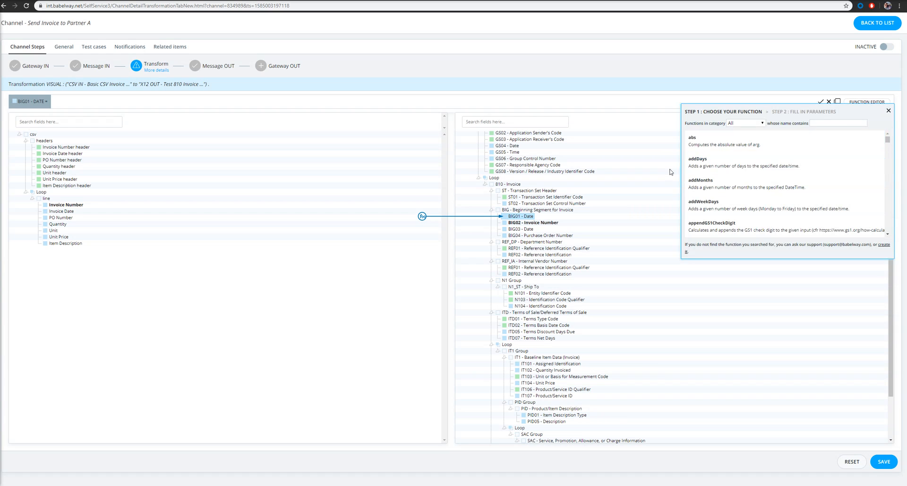
pyautogui.scroll(-5, 754, 149)
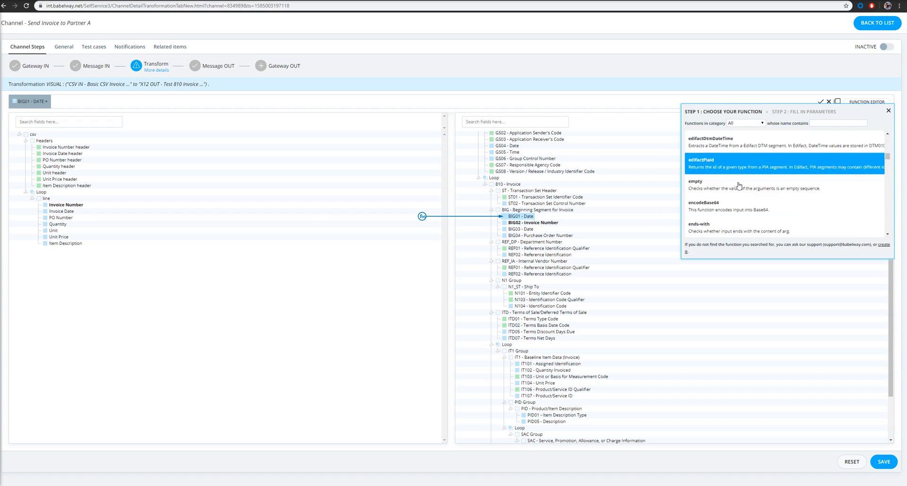
pyautogui.scroll(5, 742, 207)
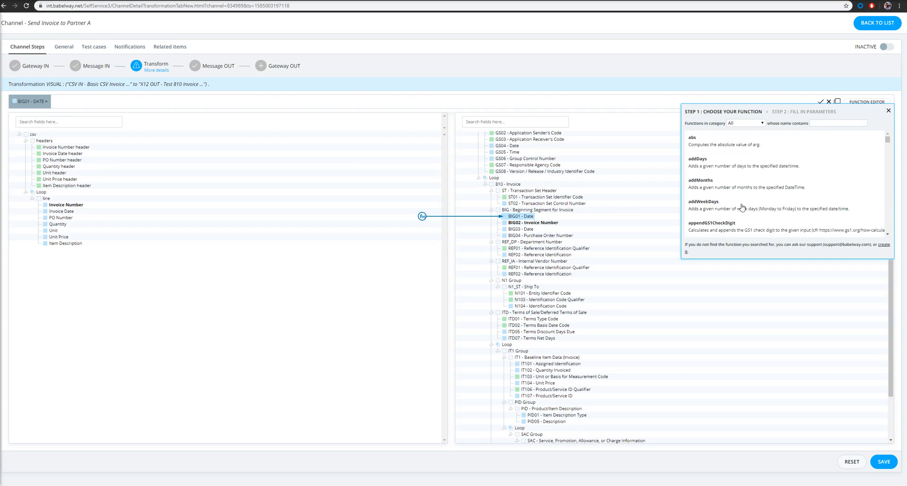
pyautogui.click(744, 122)
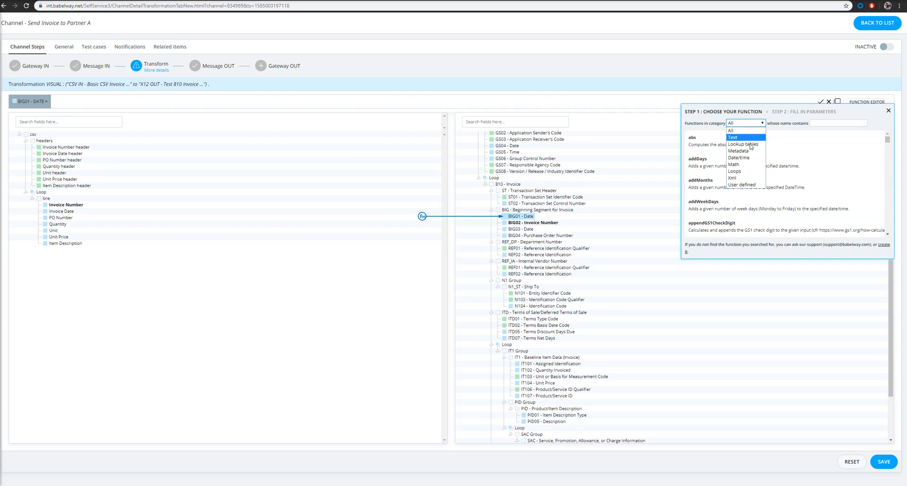
pyautogui.click(745, 157)
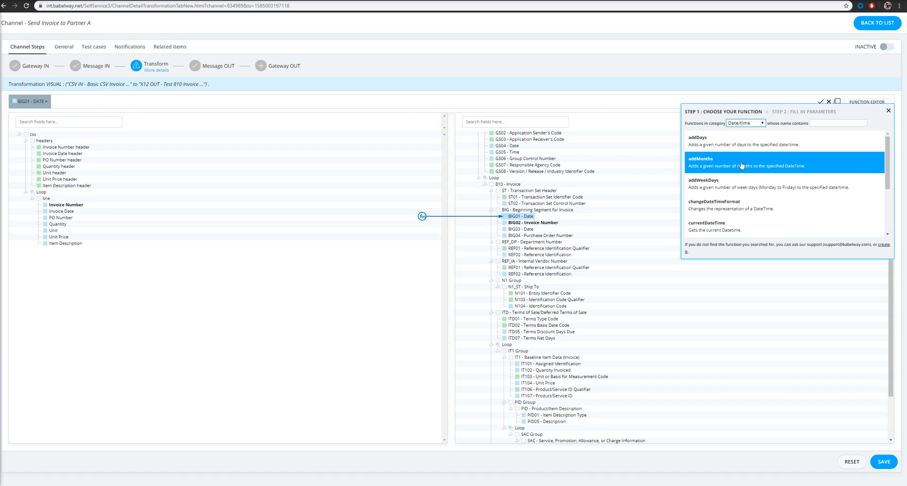
pyautogui.click(727, 209)
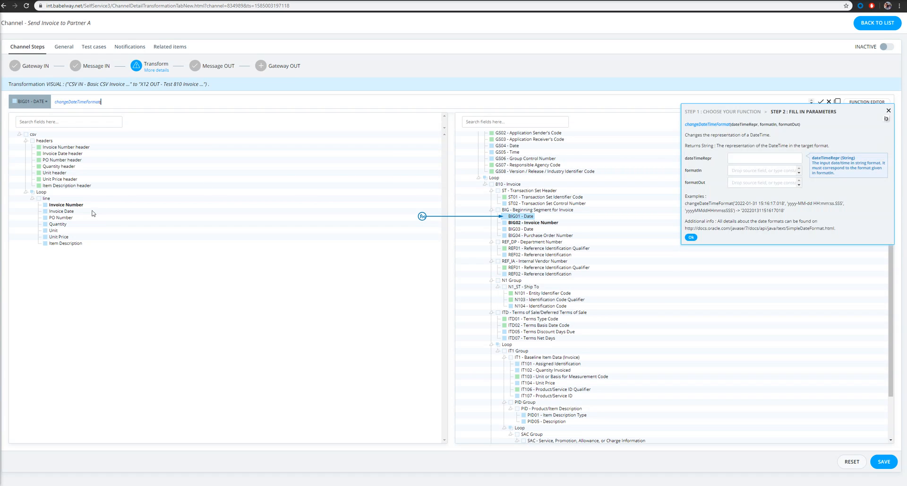
pyautogui.moveTo(61, 211); pyautogui.dragTo(735, 163)
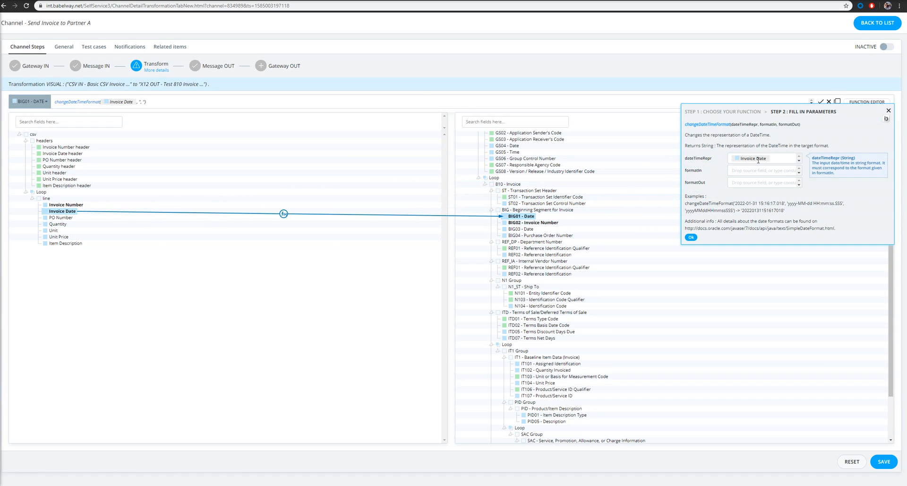
# - Set the date conversion from MM/dd/yyyy to yyyyMMdd and confirm
pyautogui.click(754, 171)
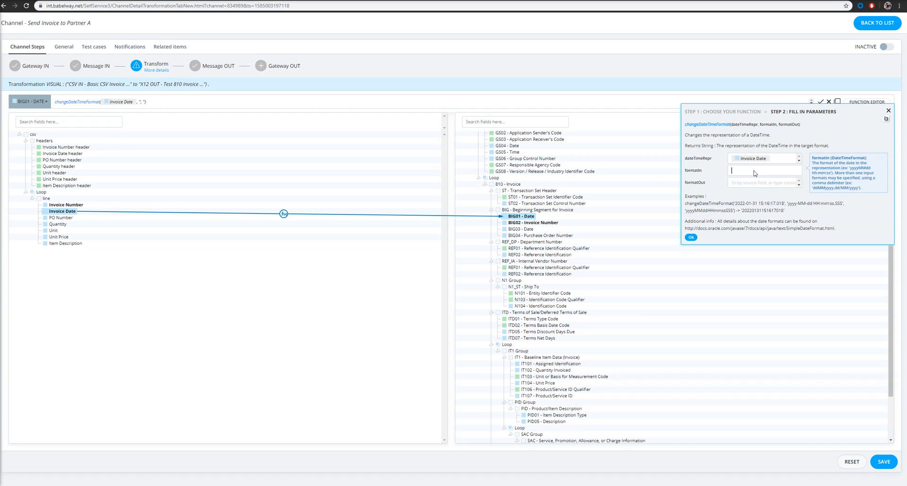
pyautogui.write('MM/dd/y')
pyautogui.write('yy')
pyautogui.click(766, 184)
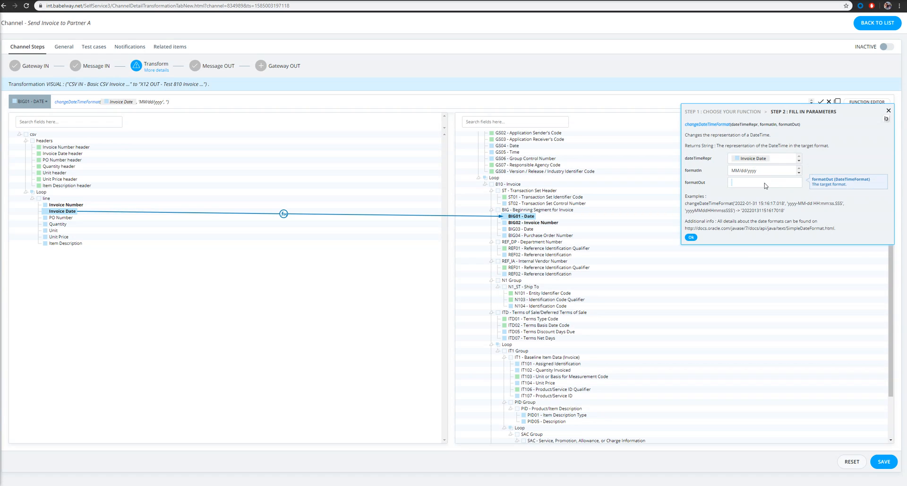
pyautogui.write('yyyyMMdd')
pyautogui.click(690, 238)
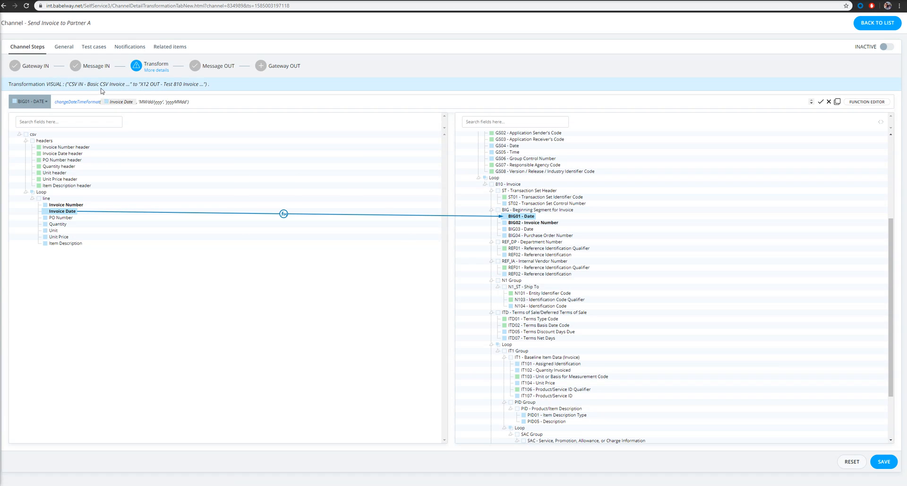
# - Wrap BIG01's changeDateTimeFormat formula inside a concat function
pyautogui.click(62, 101)
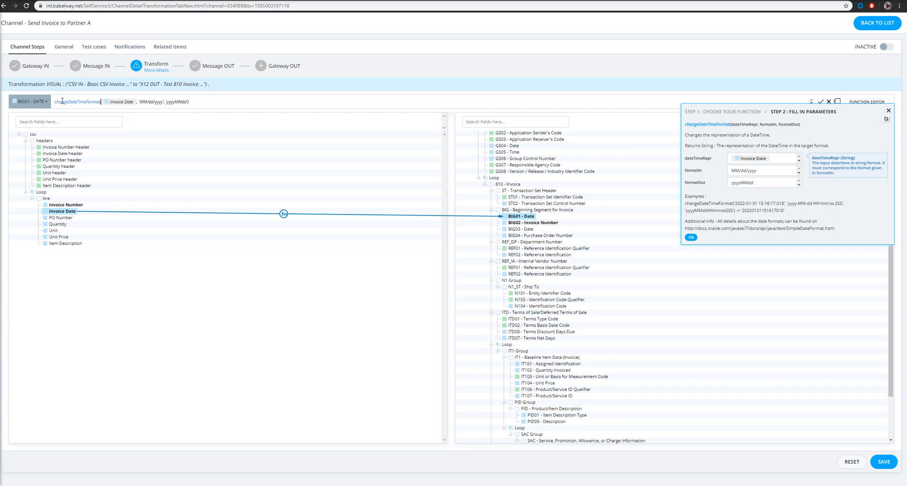
pyautogui.press('Left')
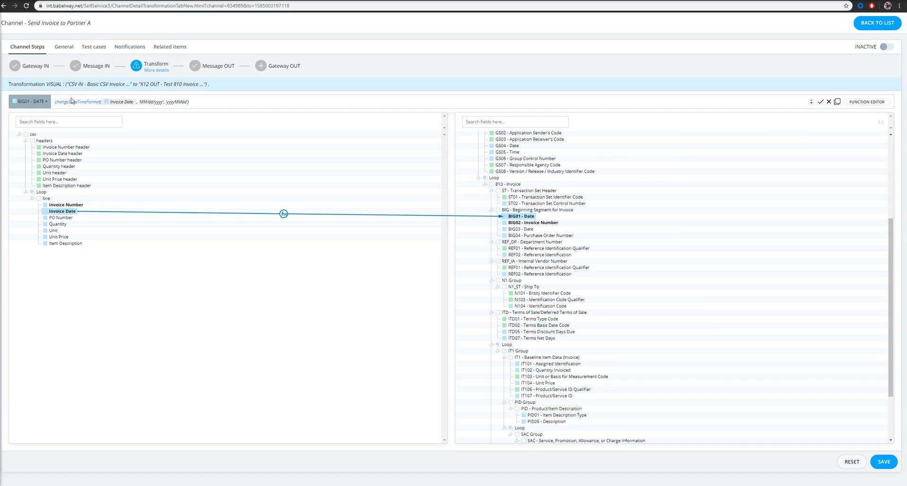
pyautogui.write('concat')
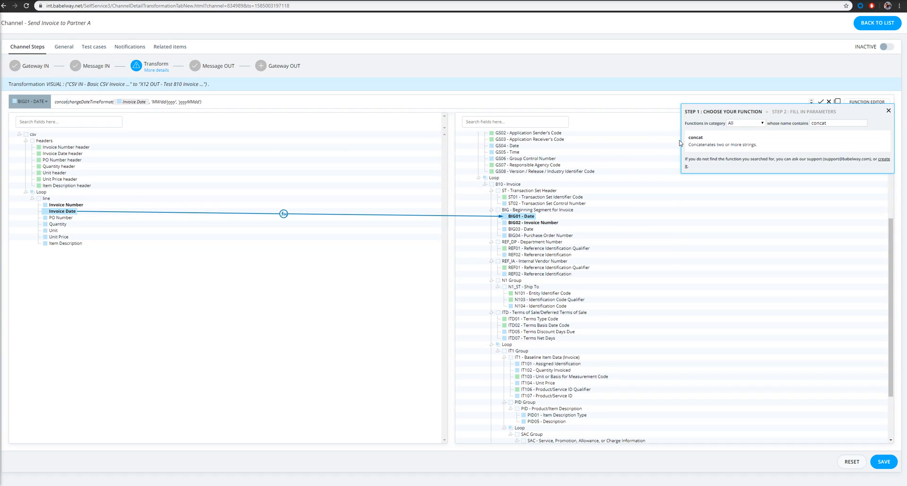
pyautogui.click(697, 144)
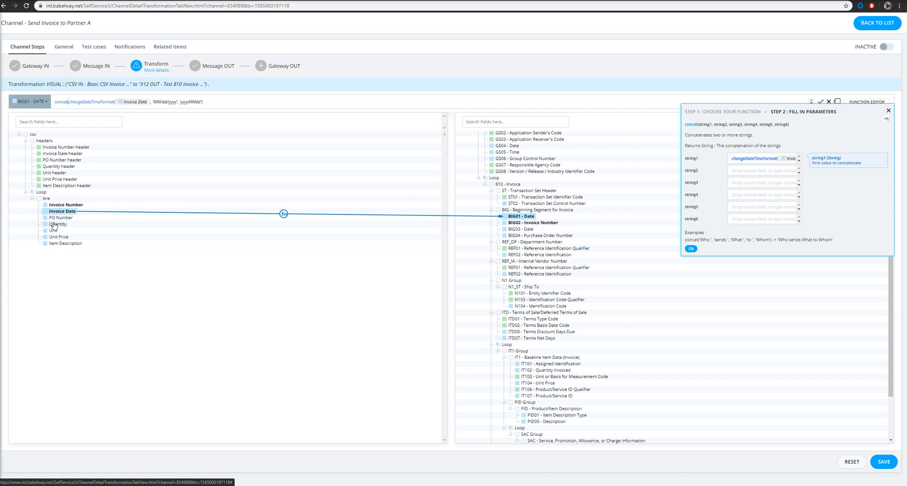
# - Add PO Number as concat's second string, map CSV Loop to X12 Loop, and save
pyautogui.moveTo(56, 220); pyautogui.dragTo(760, 170)
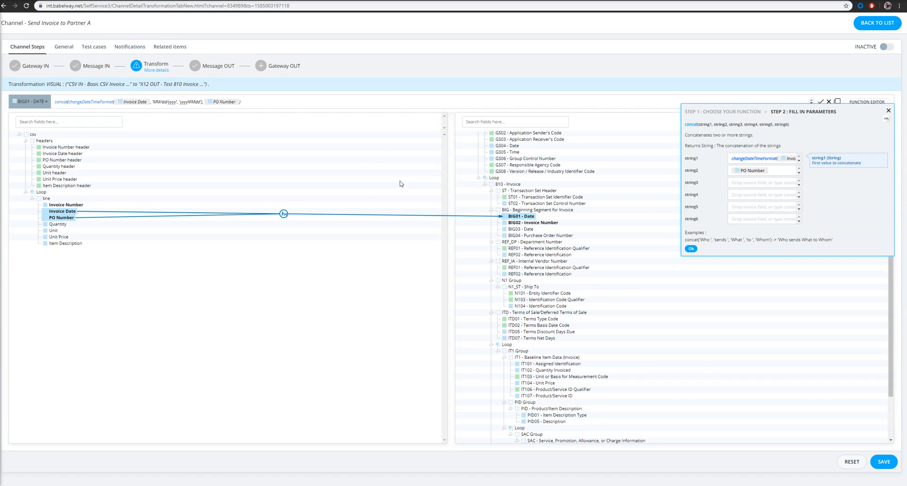
pyautogui.click(690, 249)
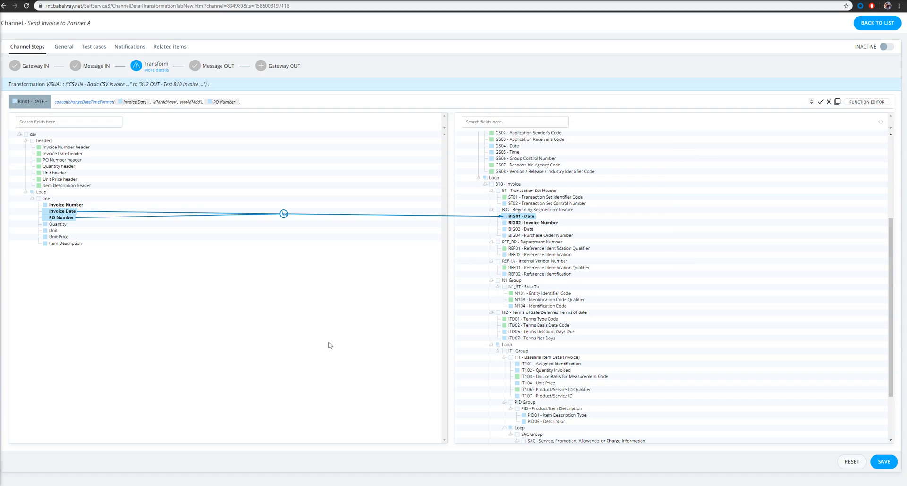
pyautogui.moveTo(39, 192); pyautogui.dragTo(491, 179)
pyautogui.click(883, 462)
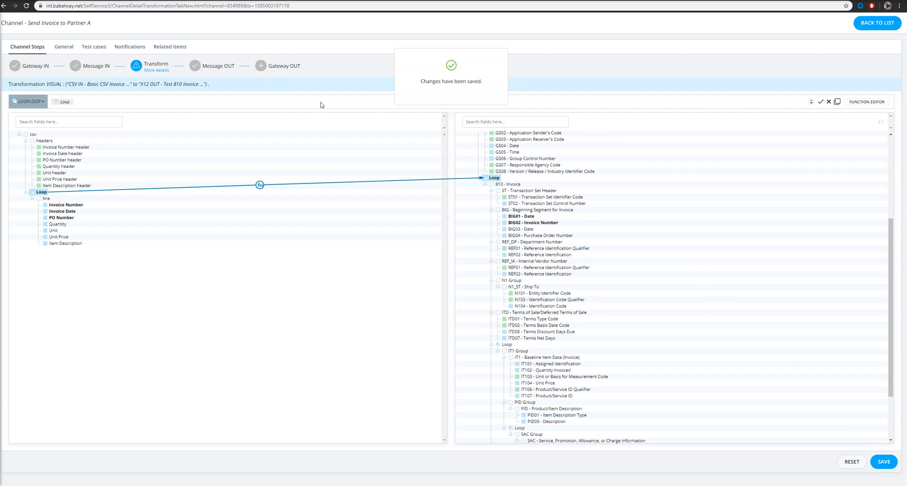
# - Choose AS2 for Gateway OUT, filling in the partner's AS2 ID and recipient address
pyautogui.click(261, 67)
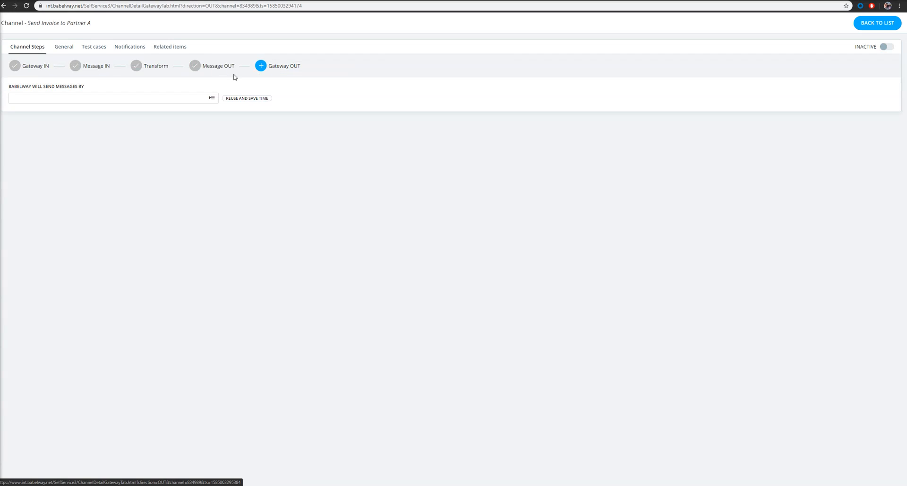
pyautogui.click(211, 99)
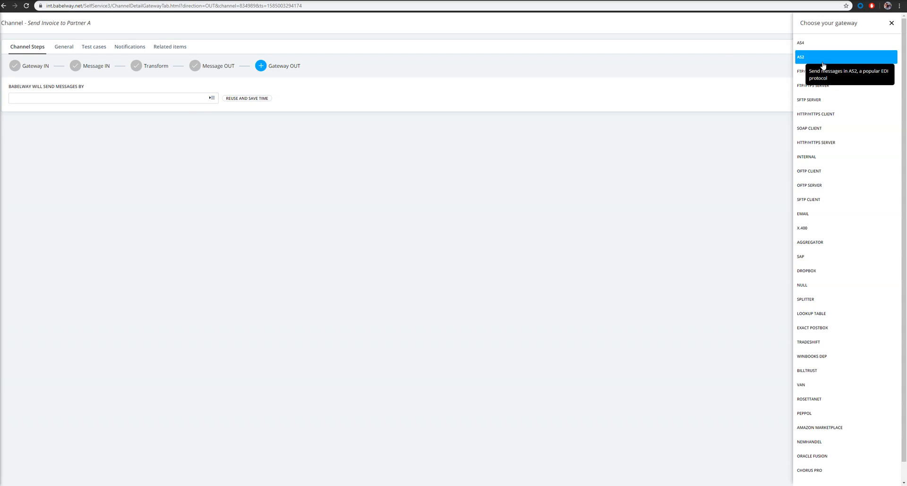
pyautogui.click(807, 60)
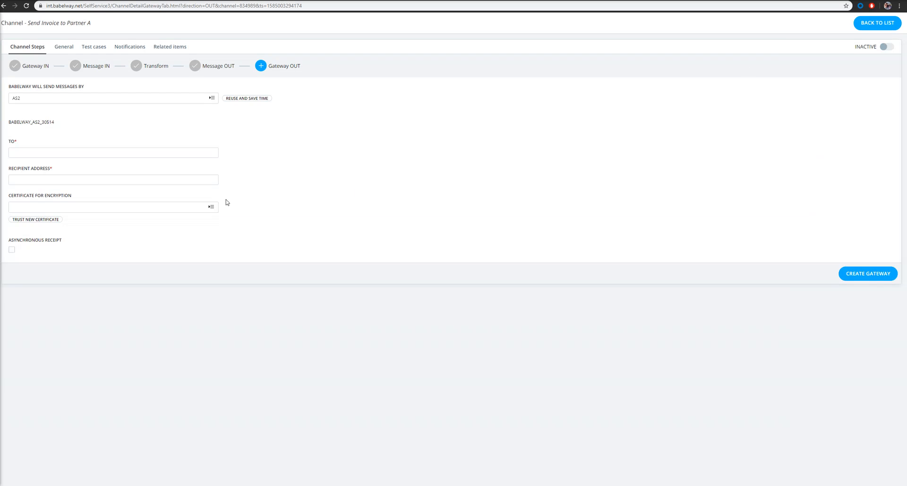
pyautogui.click(119, 149)
pyautogui.write('Partner')
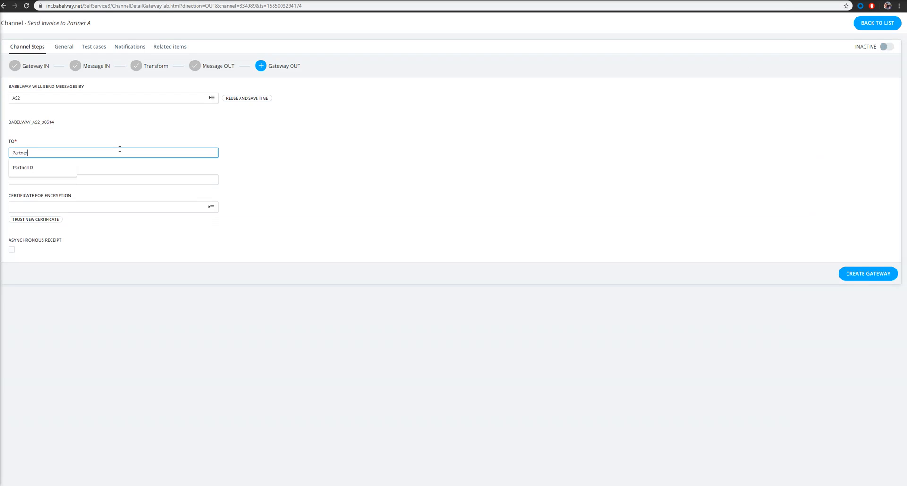
pyautogui.write('ID123')
pyautogui.click(85, 183)
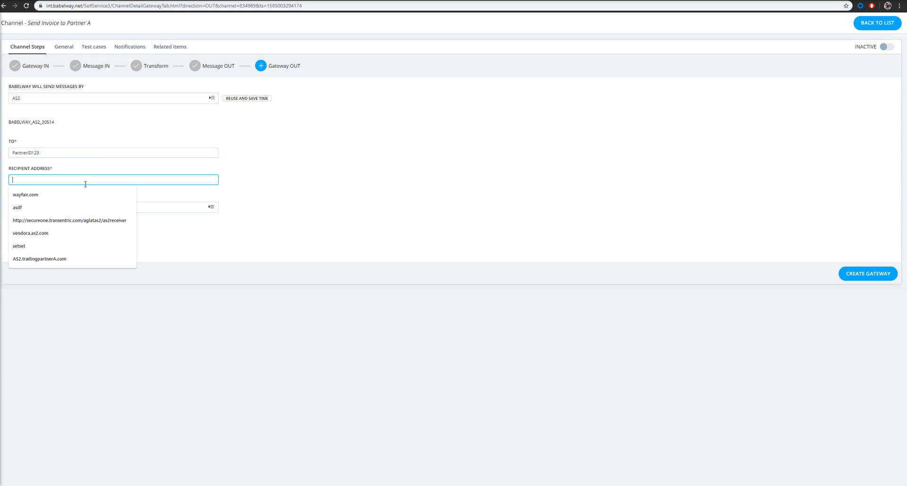
pyautogui.write('parnter.com')
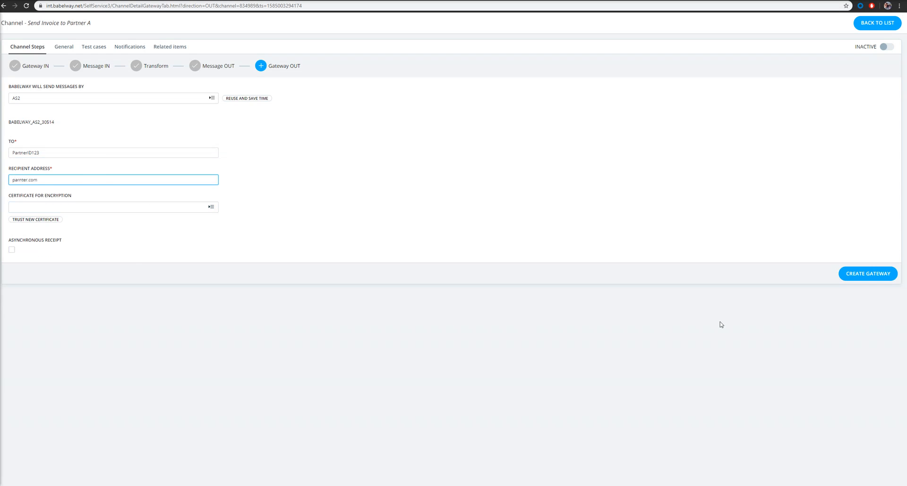
pyautogui.click(864, 274)
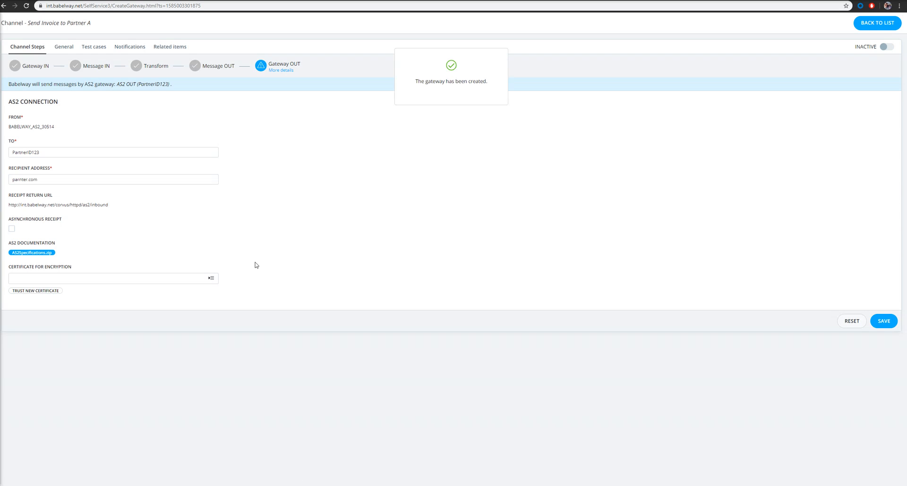